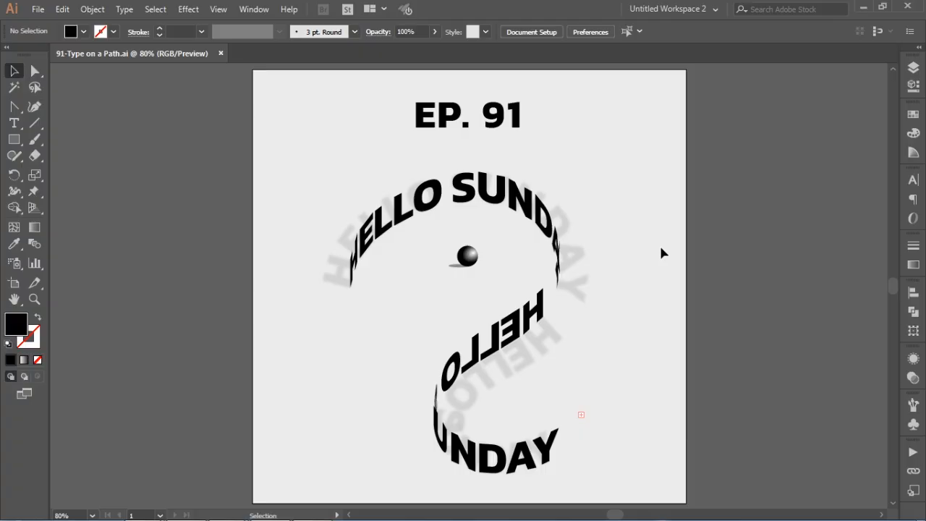
- Isolate Layer 3 so that only its artwork is visible, leaving its background in place and nothing selected
{"action": "left_click", "coordinate": [914, 68]}
{"action": "left_click", "coordinate": [740, 82], "text": "alt"}
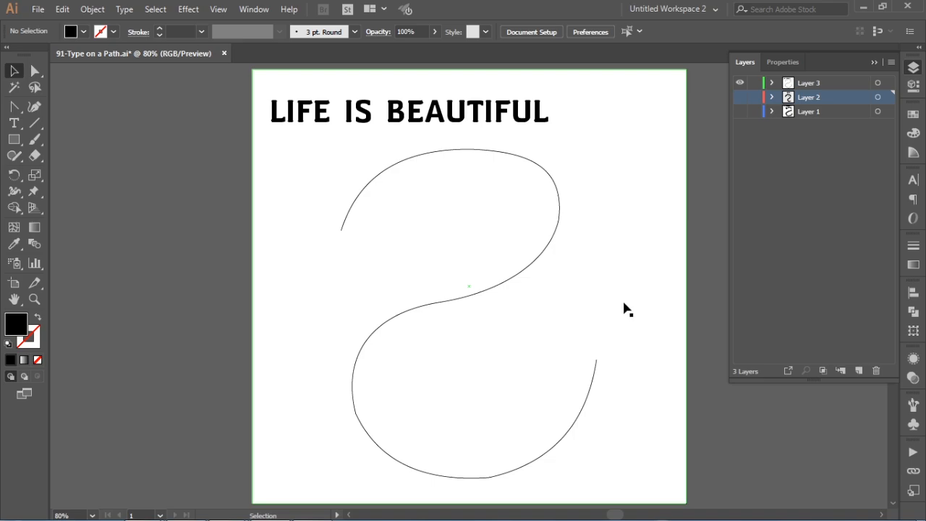
{"action": "left_click_drag", "start_coordinate": [533, 269], "coordinate": [521, 286]}
{"action": "key", "text": "ctrl+z"}
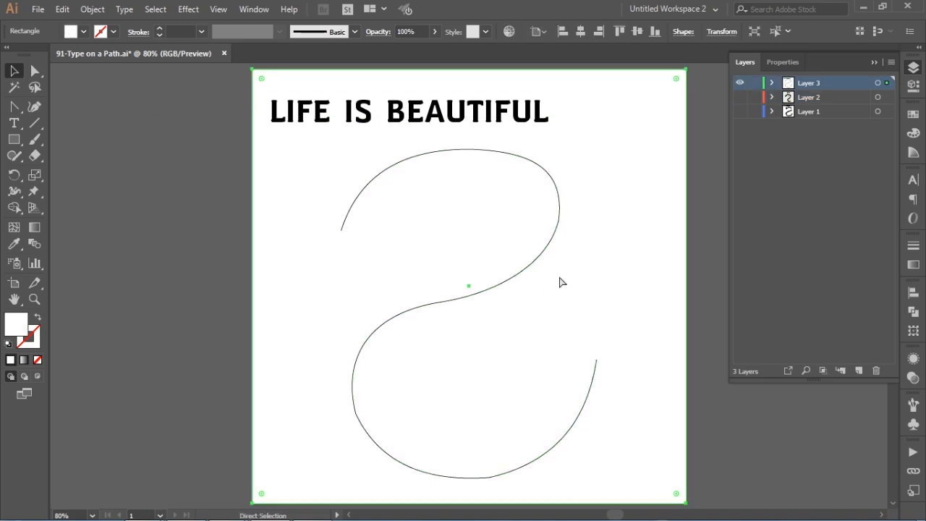
{"action": "key", "text": "ctrl+shift+a"}
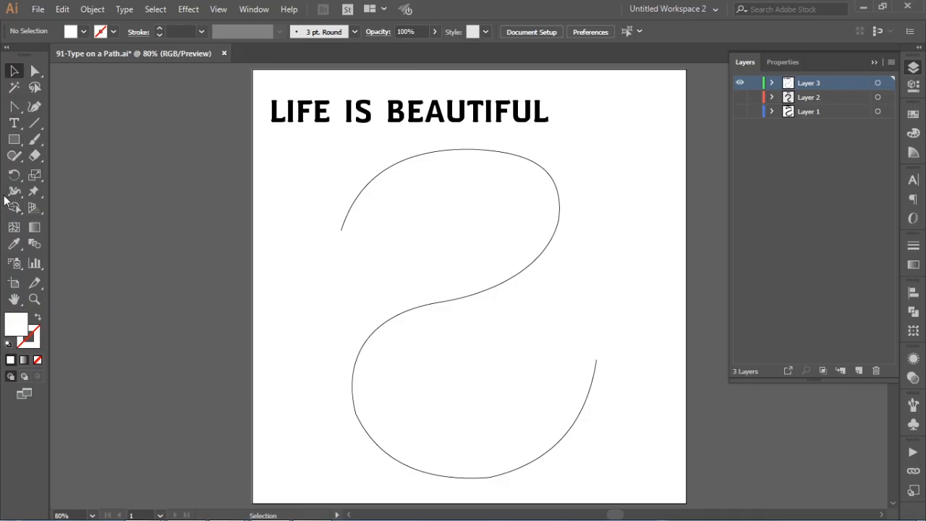
- Draw two freehand S-shaped curves with the Pencil tool, one beside the artboard and one across its opposite edge
{"action": "left_click", "coordinate": [15, 157]}
{"action": "mouse_move", "coordinate": [16, 157]}
{"action": "left_mouse_down"}
{"action": "mouse_move", "coordinate": [41, 157]}
{"action": "mouse_move", "coordinate": [67, 178]}
{"action": "mouse_move", "coordinate": [70, 171]}
{"action": "mouse_move", "coordinate": [180, 184]}
{"action": "mouse_move", "coordinate": [174, 251]}
{"action": "mouse_move", "coordinate": [127, 317]}
{"action": "mouse_move", "coordinate": [216, 314]}
{"action": "left_mouse_up"}
{"action": "scroll", "coordinate": [499, 226], "scroll_direction": "right", "scroll_amount": 3}
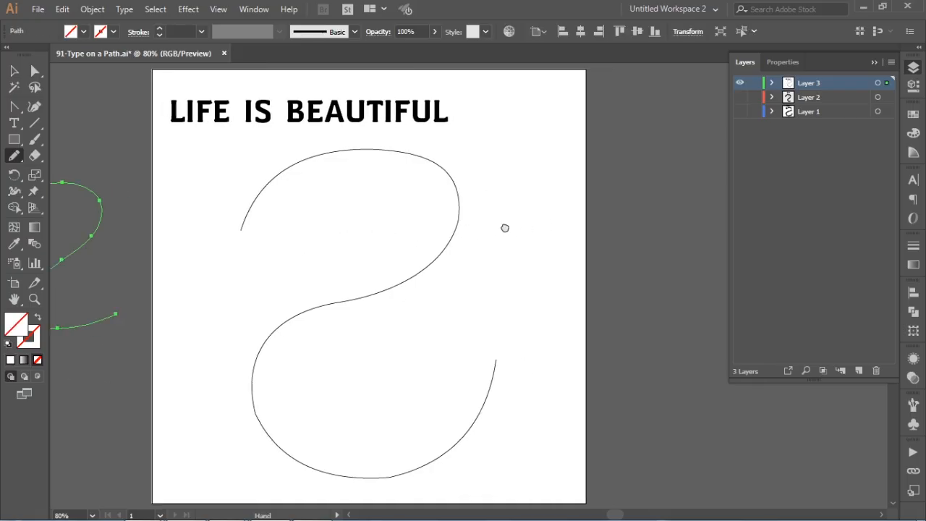
{"action": "mouse_move", "coordinate": [596, 153]}
{"action": "left_mouse_down"}
{"action": "mouse_move", "coordinate": [524, 225]}
{"action": "mouse_move", "coordinate": [602, 284]}
{"action": "mouse_move", "coordinate": [542, 279]}
{"action": "left_mouse_up"}
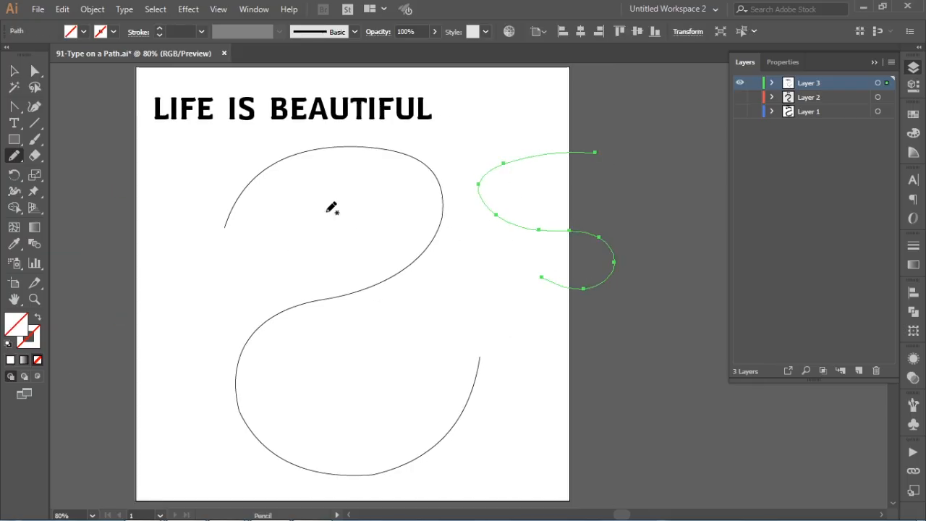
- Apply a black stroke to the freehand curve that crosses the artboard's edge
{"action": "left_click", "coordinate": [13, 70]}
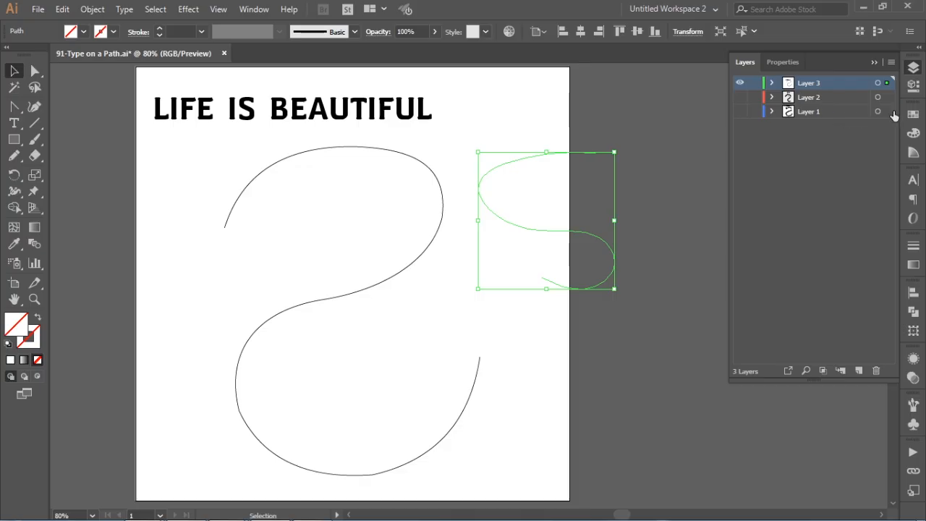
{"action": "left_click", "coordinate": [913, 113]}
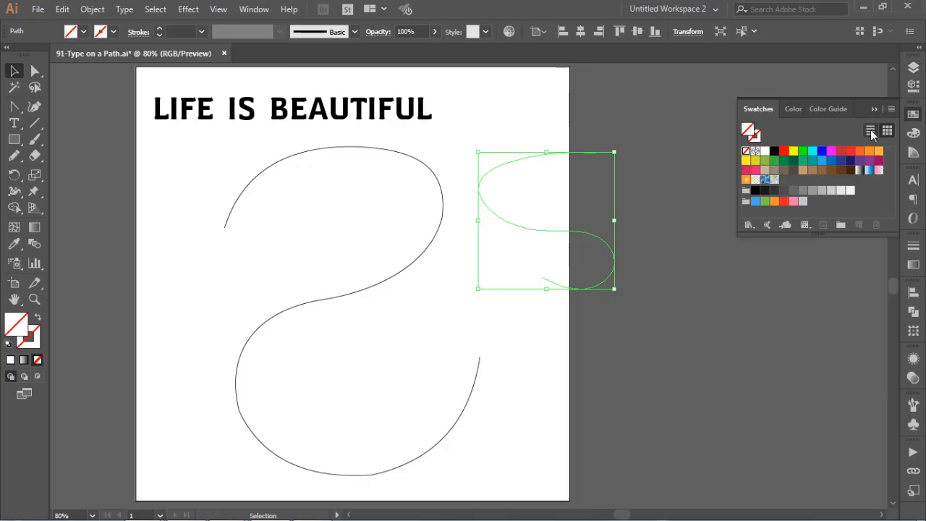
{"action": "left_click", "coordinate": [774, 151]}
{"action": "left_click", "coordinate": [631, 182]}
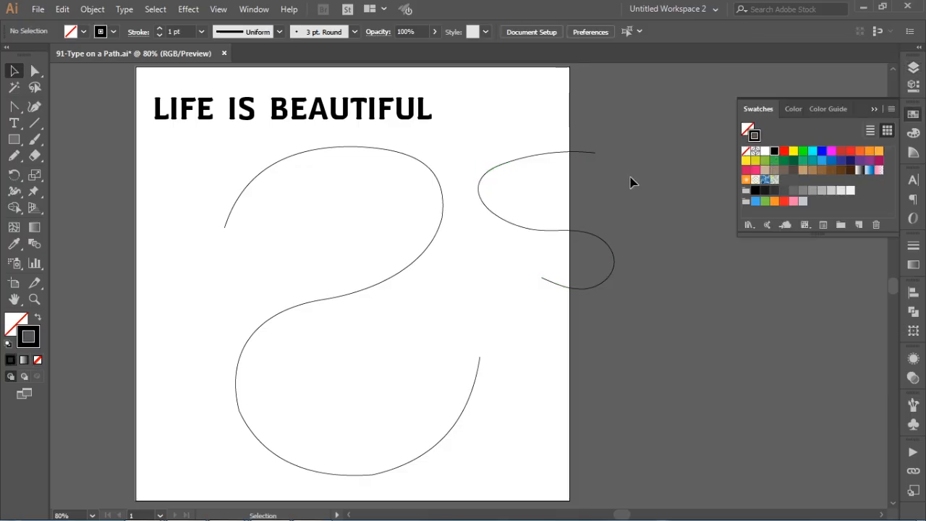
- Delete both freehand practice curves, keeping only the large S-curve on the artboard
{"action": "left_click", "coordinate": [566, 287]}
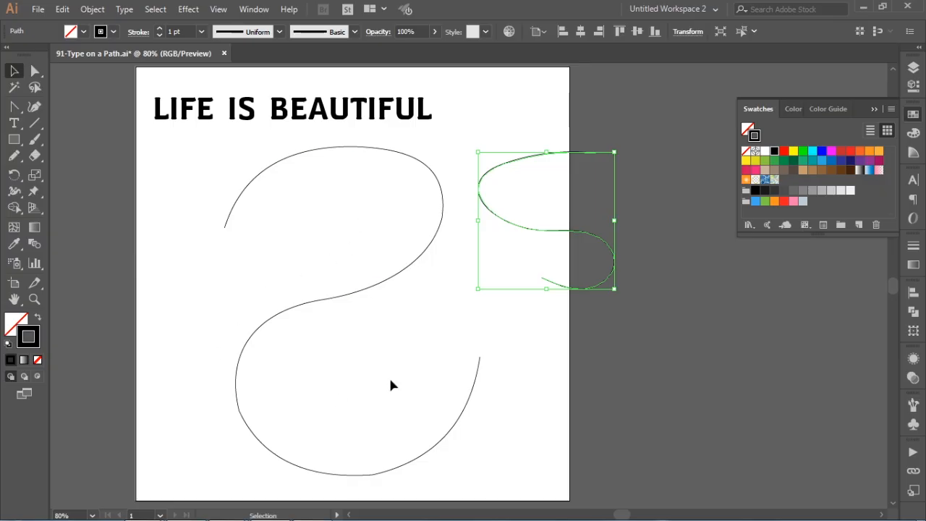
{"action": "key", "text": "Delete"}
{"action": "left_click_drag", "start_coordinate": [354, 265], "coordinate": [536, 270]}
{"action": "left_click", "coordinate": [234, 197]}
{"action": "key", "text": "Delete"}
{"action": "left_click_drag", "start_coordinate": [121, 121], "coordinate": [200, 215]}
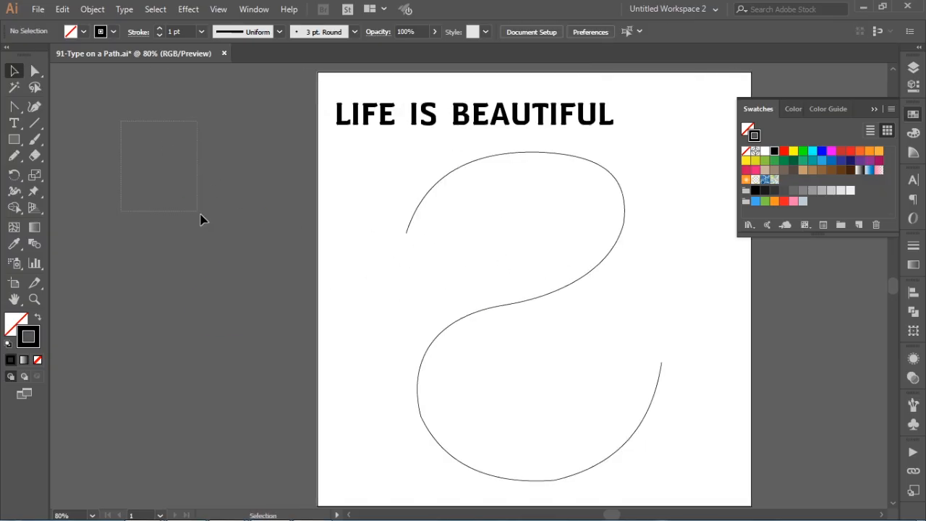
{"action": "key", "text": "ctrl+z"}
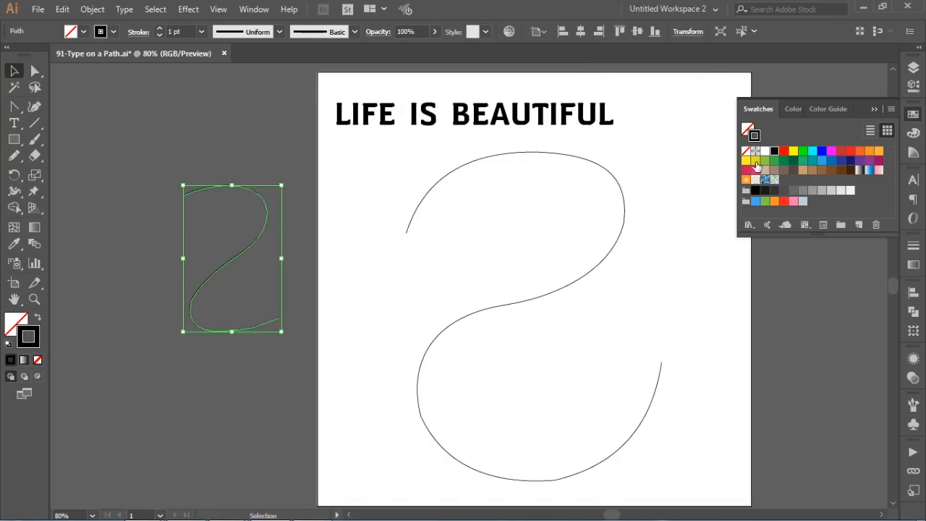
{"action": "key", "text": "Delete"}
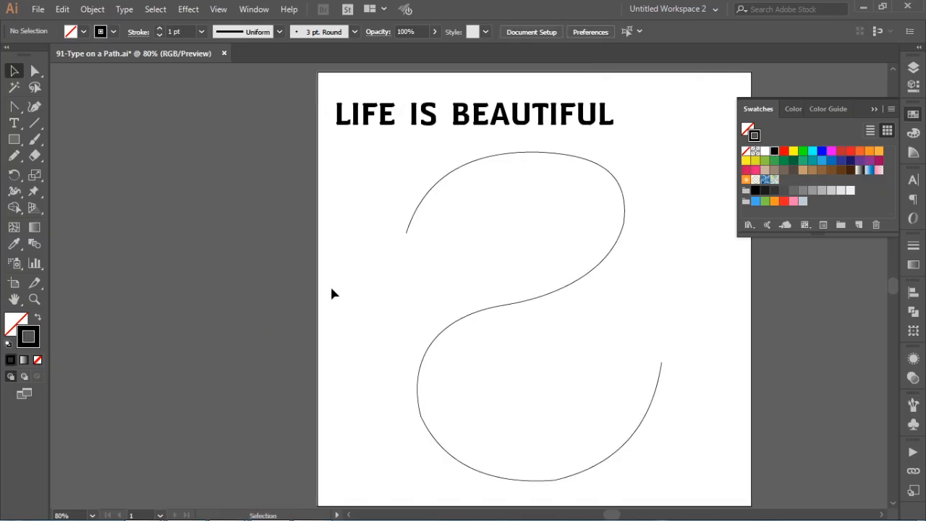
- Copy all the characters of the LIFE IS BEAUTIFUL heading and clear the selection
{"action": "left_click", "coordinate": [462, 129]}
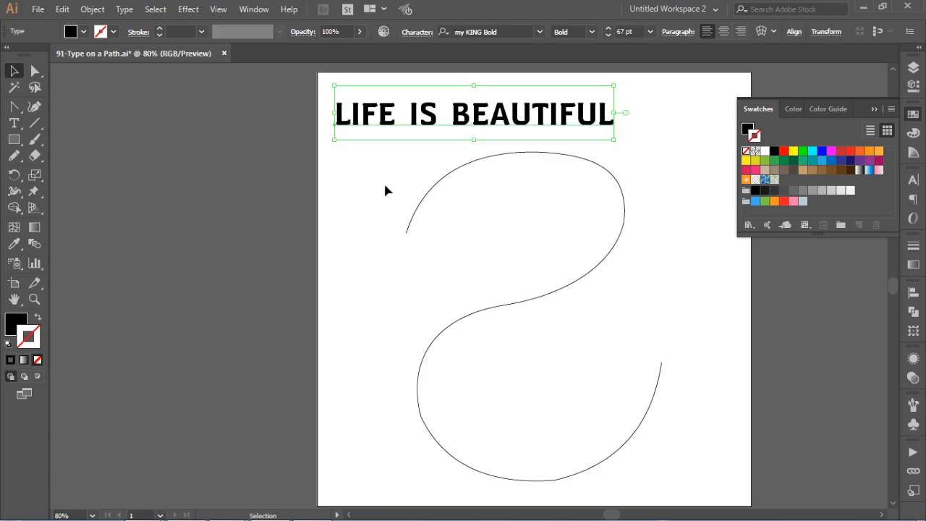
{"action": "left_click_drag", "start_coordinate": [479, 224], "coordinate": [444, 250]}
{"action": "left_click_drag", "start_coordinate": [444, 144], "coordinate": [448, 131]}
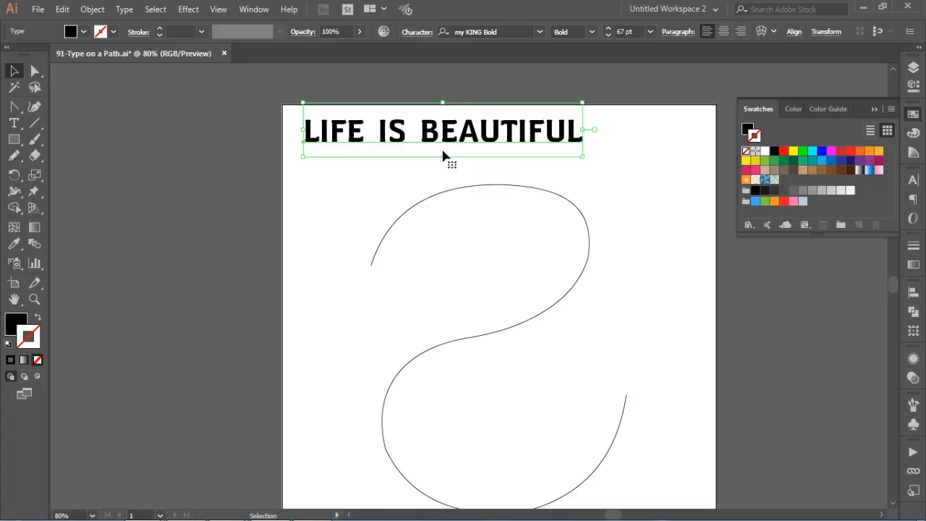
{"action": "key", "text": "t"}
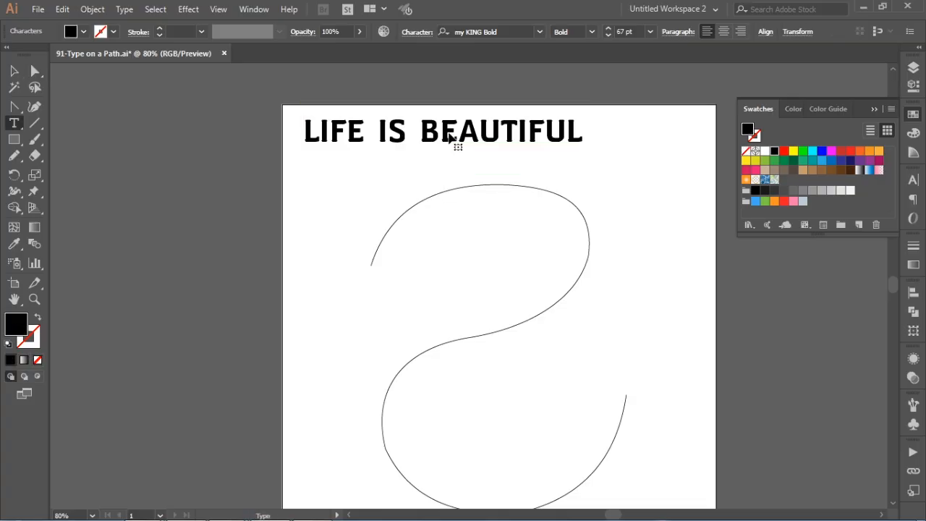
{"action": "key", "text": "ctrl+a"}
{"action": "key", "text": "ctrl+c"}
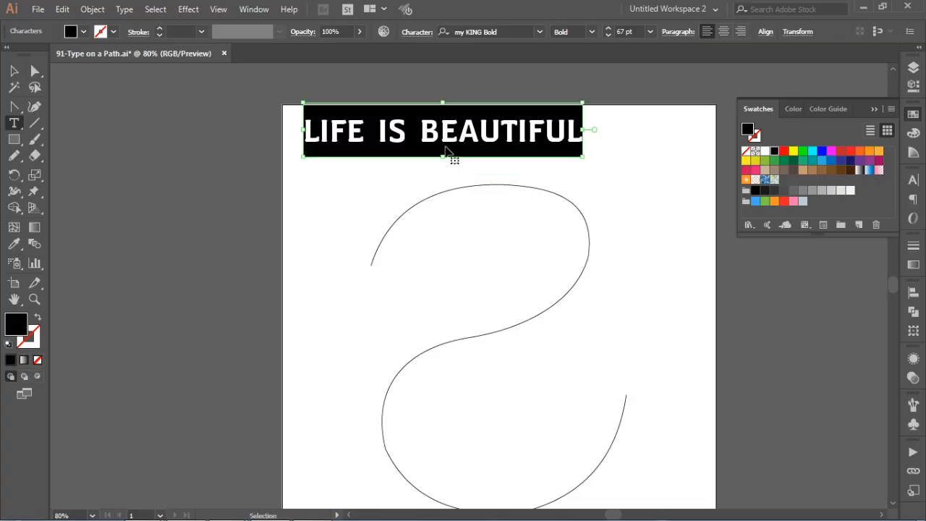
{"action": "left_click", "coordinate": [14, 70]}
{"action": "left_click", "coordinate": [284, 208]}
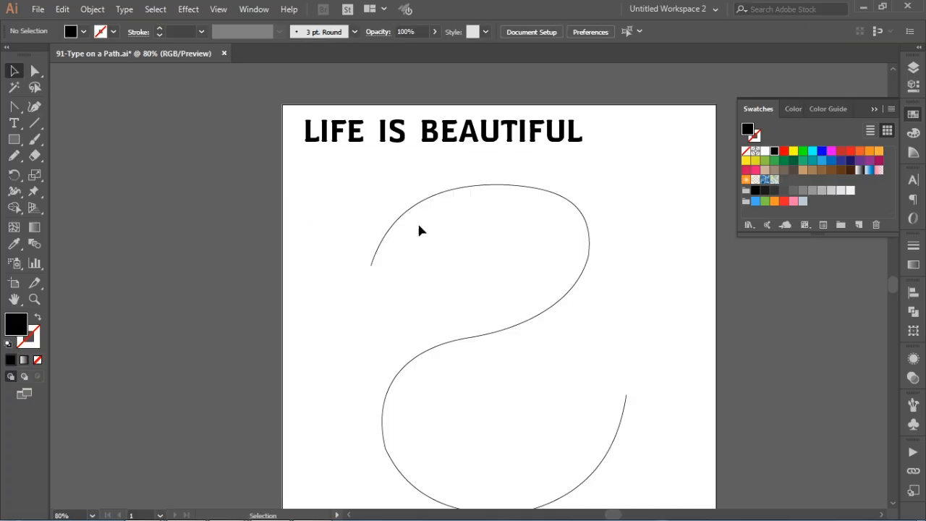
- Turn the large S-curve into a type path starting at its upper end and paste the LIFE IS BEAUTIFUL text onto it
{"action": "left_click", "coordinate": [424, 207]}
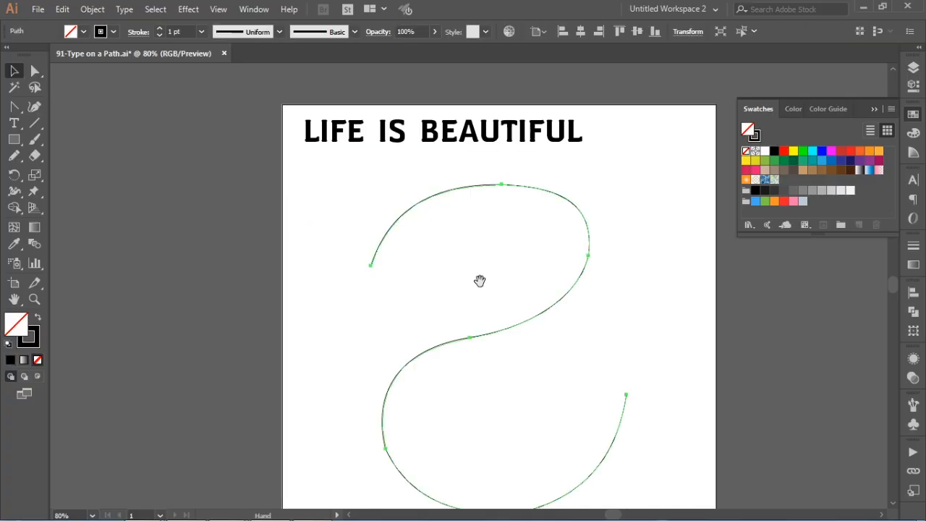
{"action": "left_click_drag", "start_coordinate": [479, 282], "coordinate": [440, 239]}
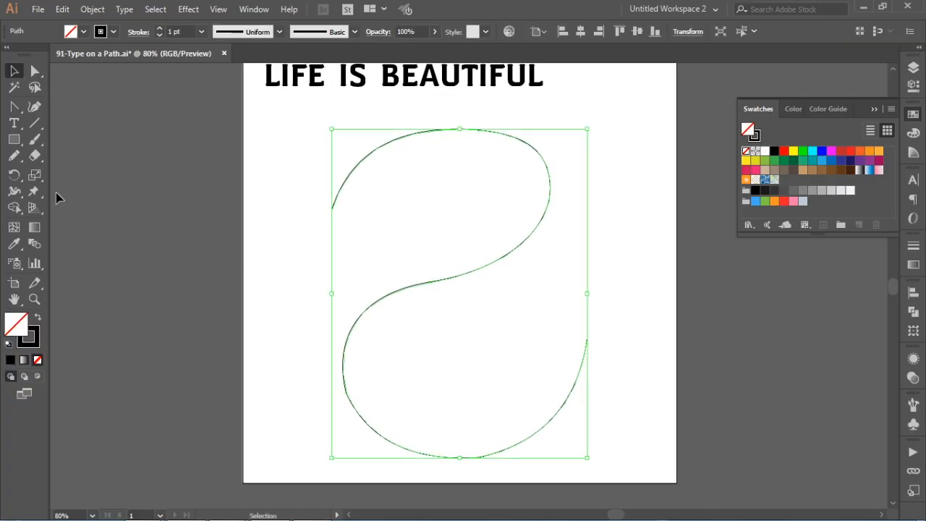
{"action": "left_click", "coordinate": [15, 123]}
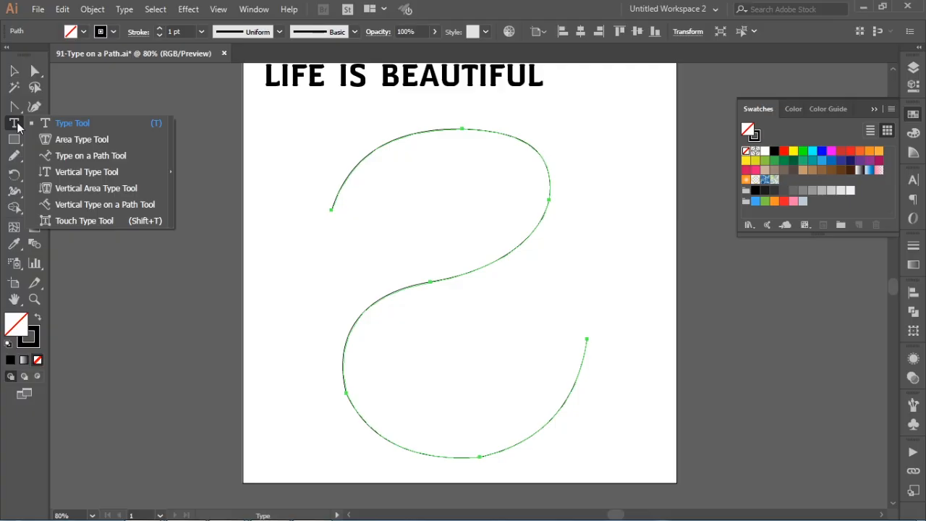
{"action": "left_click", "coordinate": [80, 156]}
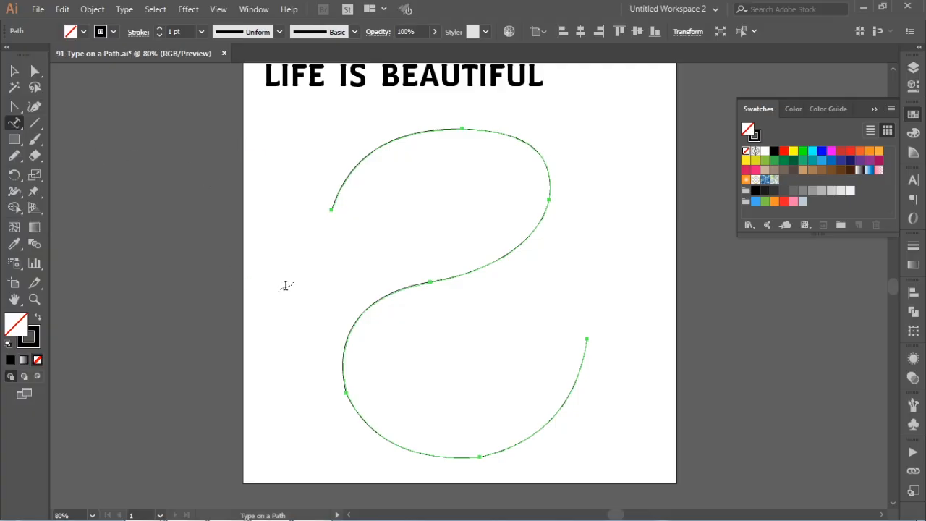
{"action": "left_click", "coordinate": [330, 209]}
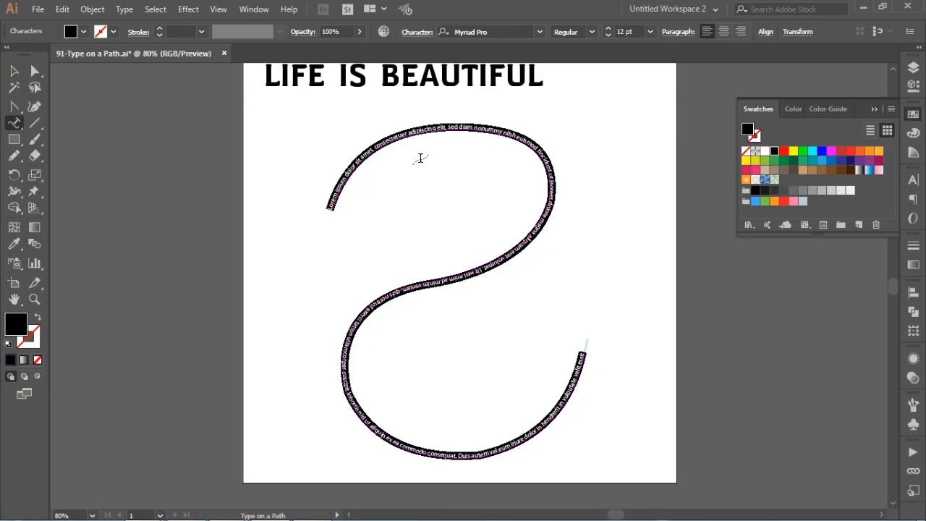
{"action": "key", "text": "Escape"}
{"action": "key", "text": "ctrl+v"}
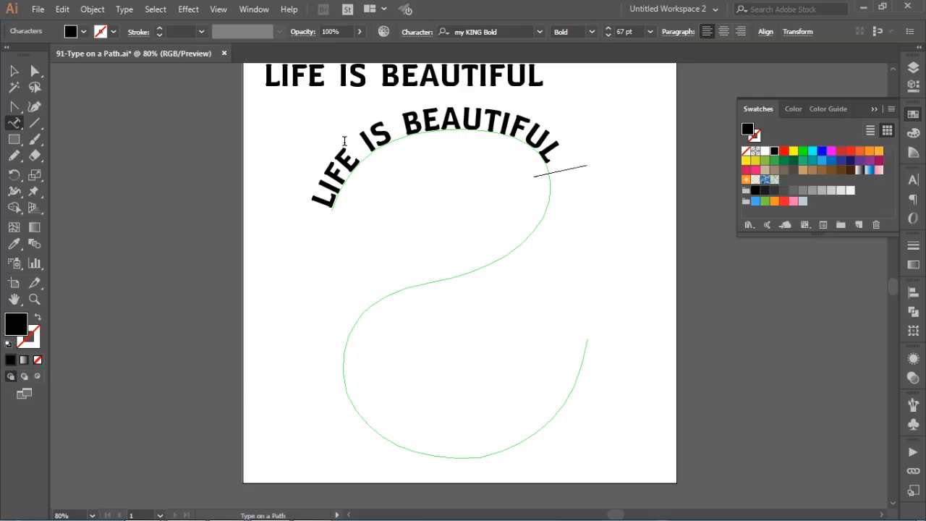
- Add two more copies of LIFE IS BEAUTIFUL along the path, each preceded by a hyphen separator
{"action": "type", "text": "-"}
{"action": "key", "text": "ctrl+v"}
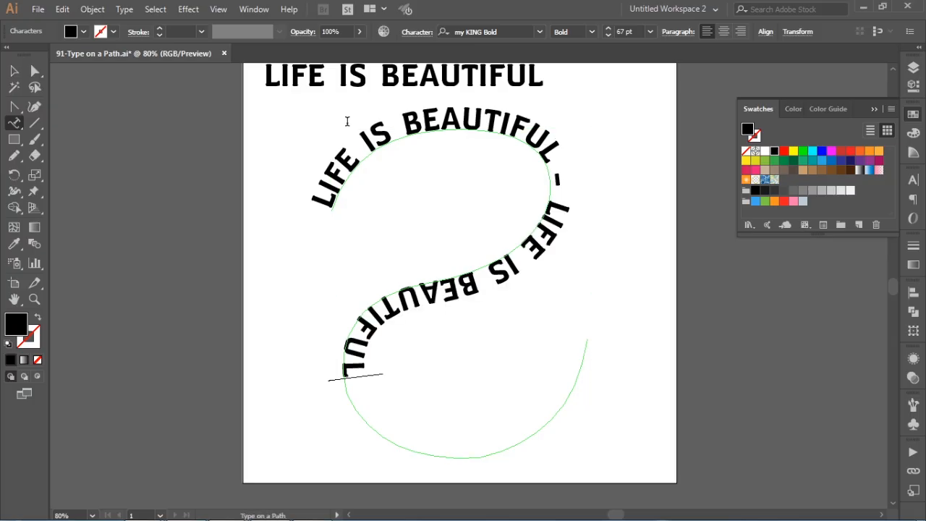
{"action": "type", "text": "-"}
{"action": "key", "text": "ctrl+v"}
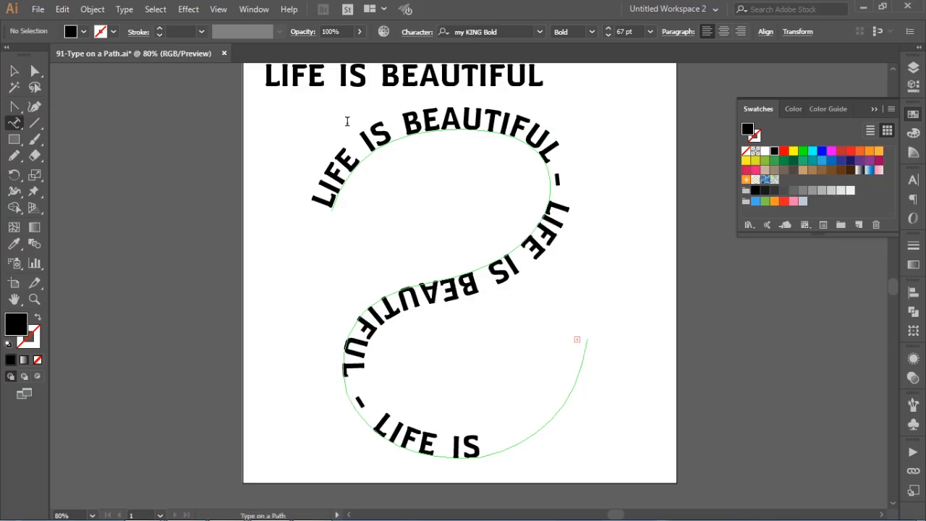
{"action": "left_click", "coordinate": [14, 70]}
{"action": "left_click", "coordinate": [215, 244]}
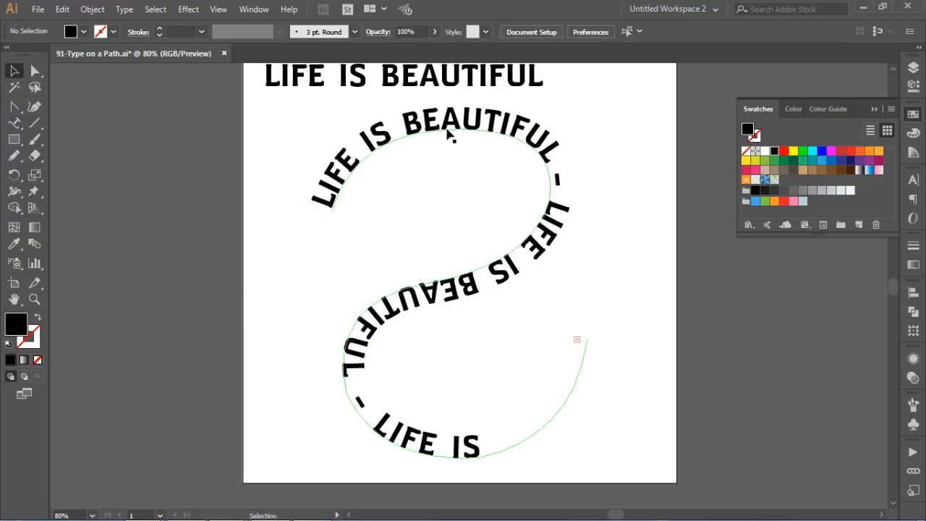
- Set the font size of the text on the S-curve to 72 pt
{"action": "left_click", "coordinate": [429, 298]}
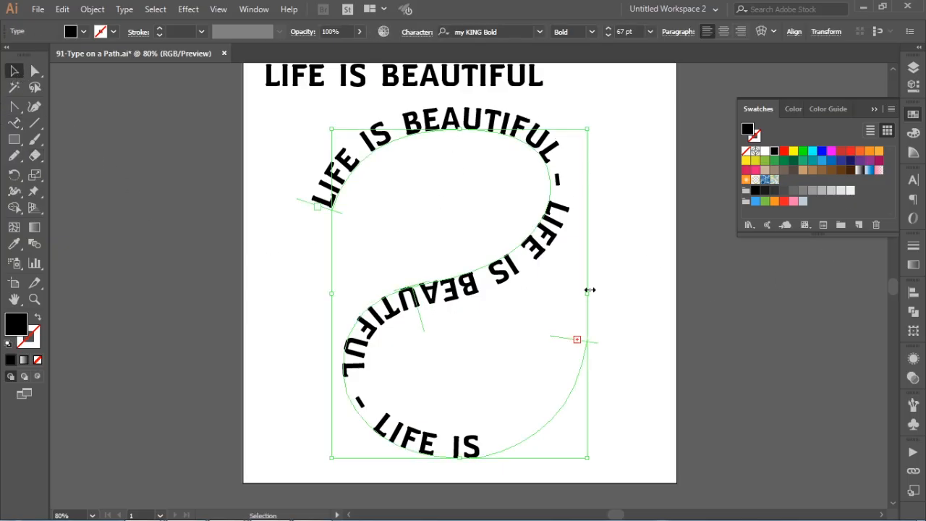
{"action": "left_click", "coordinate": [913, 179]}
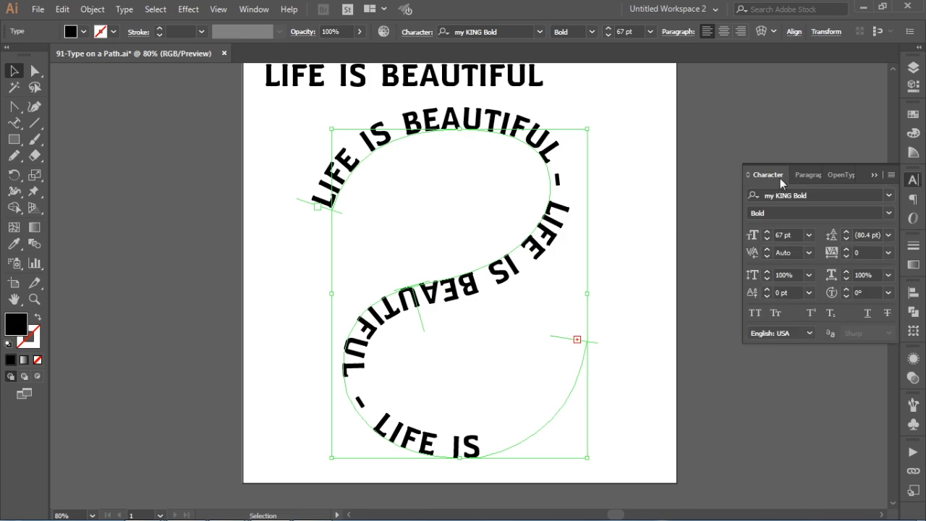
{"action": "left_click", "coordinate": [809, 235]}
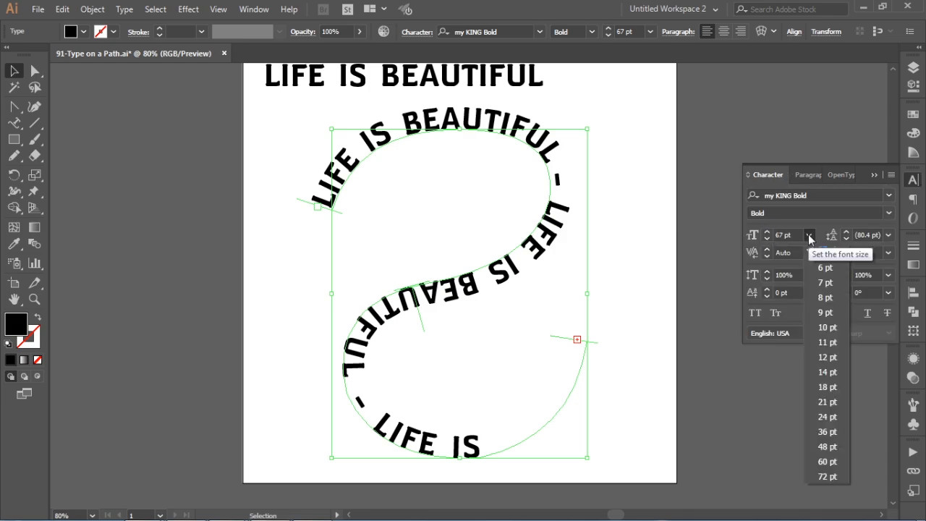
{"action": "left_click", "coordinate": [827, 477]}
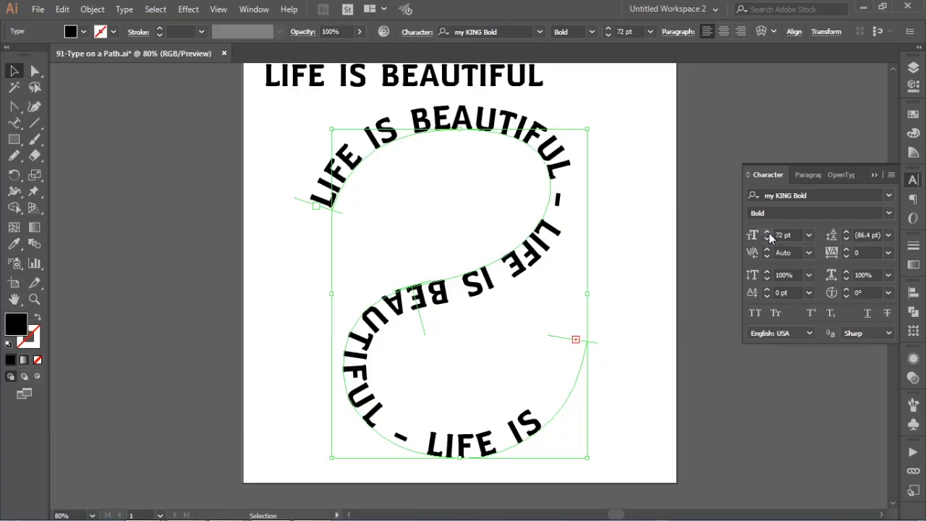
- Delete the third LIFE IS BEAUTIFUL and the hyphen before it from the path text
{"action": "key", "text": "t"}
{"action": "left_click", "coordinate": [437, 440]}
{"action": "key", "text": "shift+Left"}
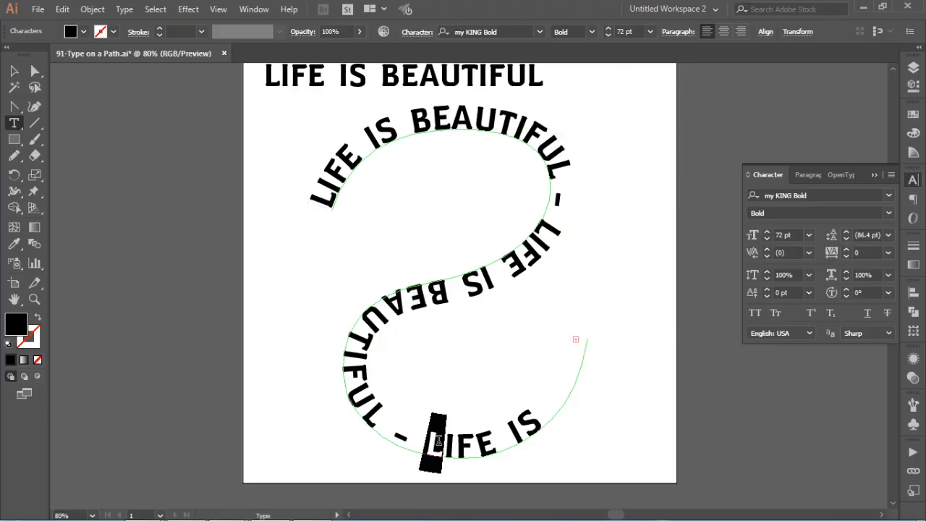
{"action": "key", "text": "Delete"}
{"action": "key", "text": "Delete"}
{"action": "key", "text": "Delete"}
{"action": "key", "text": "Delete"}
{"action": "key", "text": "Delete"}
{"action": "key", "text": "Delete"}
{"action": "key", "text": "Delete"}
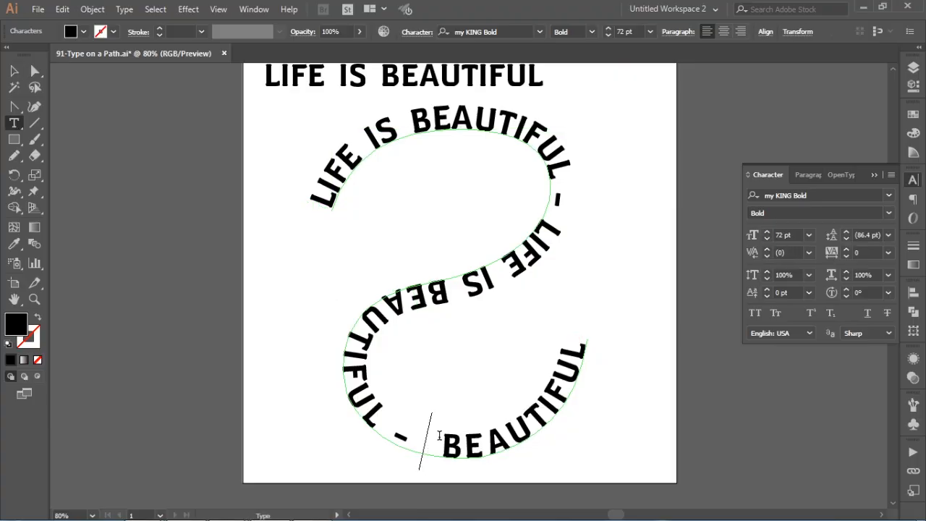
{"action": "key", "text": "Delete"}
{"action": "key", "text": "Delete"}
{"action": "key", "text": "Delete"}
{"action": "key", "text": "Delete"}
{"action": "key", "text": "Delete"}
{"action": "key", "text": "Delete"}
{"action": "key", "text": "Delete"}
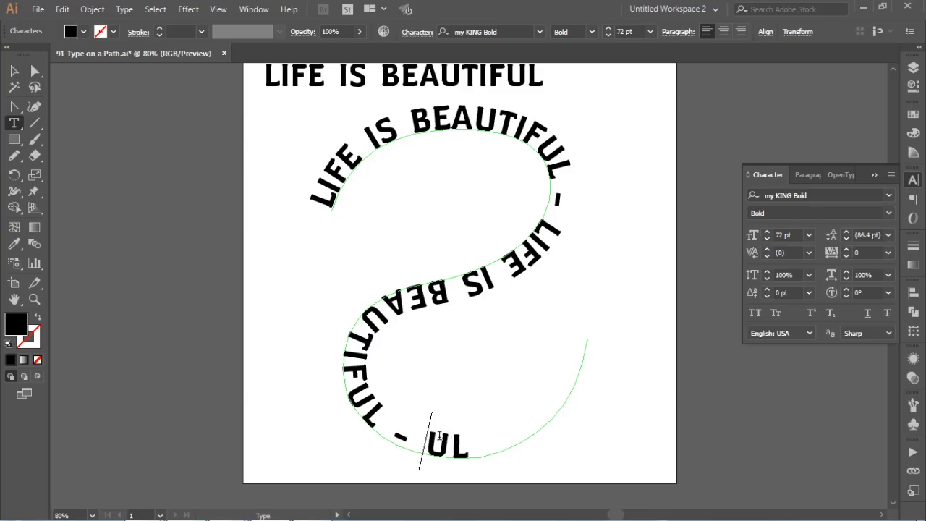
{"action": "key", "text": "Delete"}
{"action": "key", "text": "Delete"}
{"action": "key", "text": "BackSpace"}
{"action": "key", "text": "BackSpace"}
{"action": "left_click", "coordinate": [14, 70]}
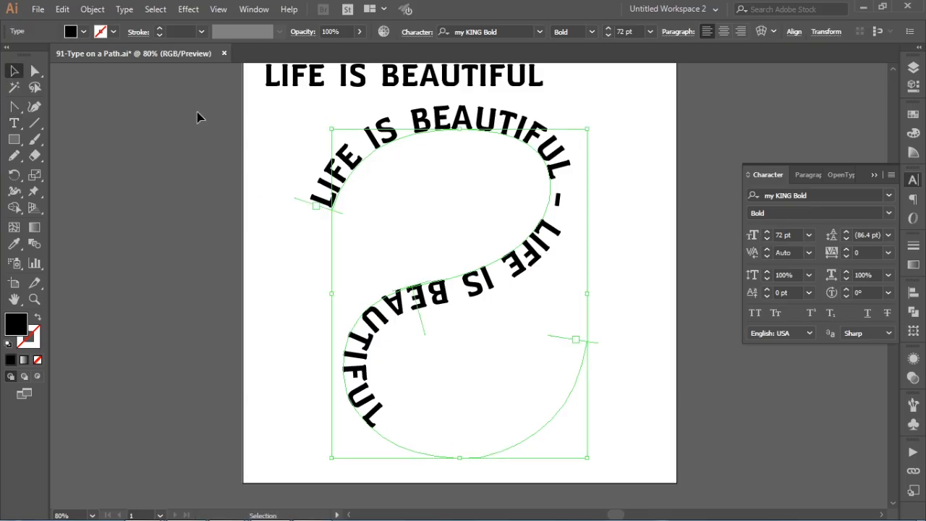
- Increase the font size of the text on the S-curve to 95 pt so it fills the path to its end
{"action": "left_click", "coordinate": [767, 232]}
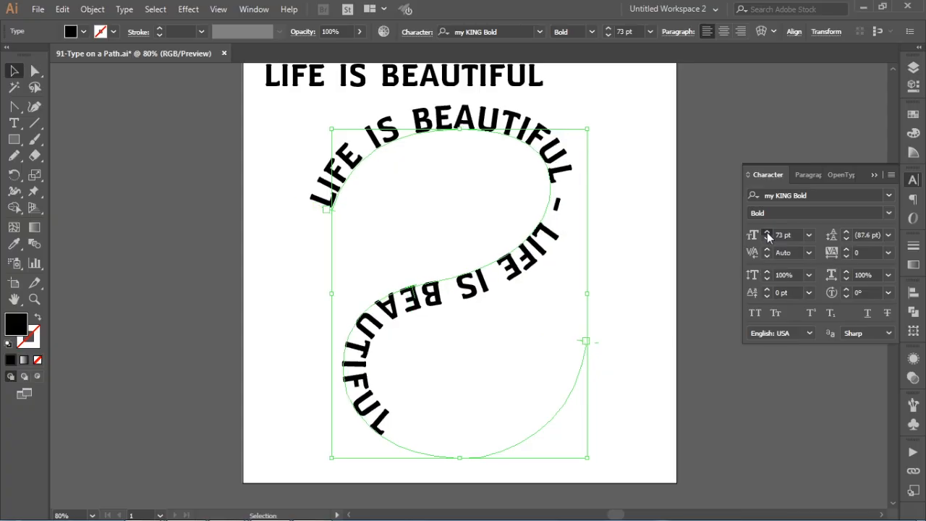
{"action": "left_click", "coordinate": [767, 233]}
{"action": "left_click", "coordinate": [767, 232]}
{"action": "left_click", "coordinate": [767, 232]}
{"action": "left_click", "coordinate": [767, 233]}
{"action": "left_click", "coordinate": [767, 232]}
{"action": "left_click", "coordinate": [766, 232]}
{"action": "left_click", "coordinate": [767, 233]}
{"action": "left_click", "coordinate": [767, 232]}
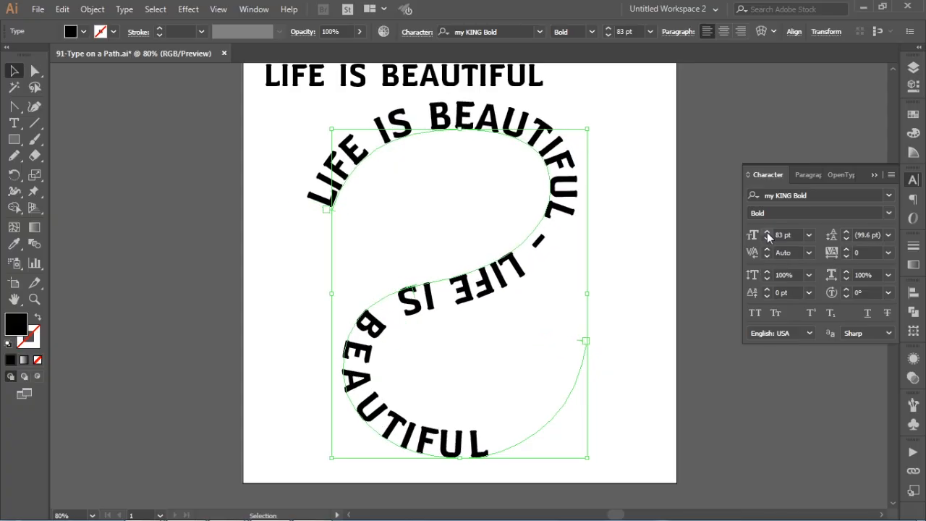
{"action": "left_click", "coordinate": [767, 232]}
{"action": "left_click", "coordinate": [767, 233]}
{"action": "left_click", "coordinate": [767, 232]}
{"action": "left_click", "coordinate": [767, 232]}
{"action": "left_click", "coordinate": [767, 232]}
{"action": "left_click", "coordinate": [766, 233]}
{"action": "left_click", "coordinate": [766, 232]}
{"action": "left_click", "coordinate": [767, 232]}
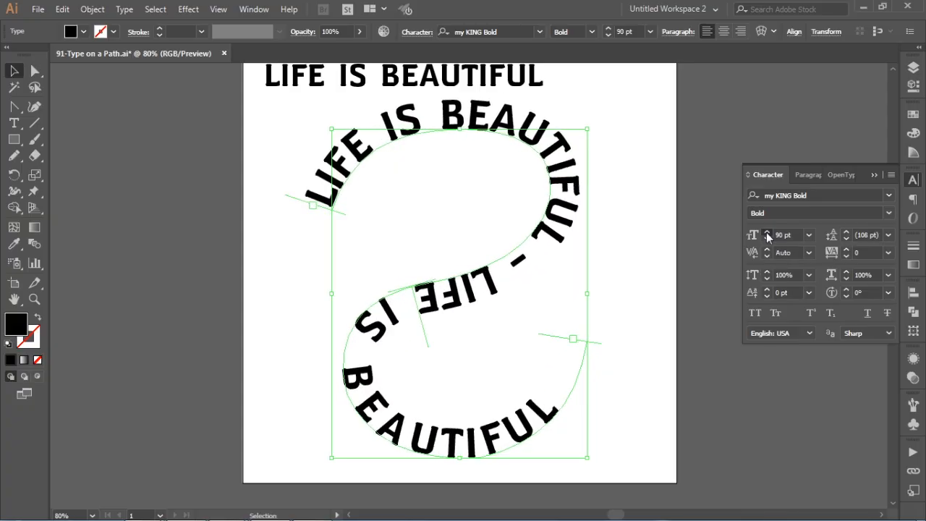
{"action": "left_click", "coordinate": [767, 232]}
{"action": "left_click", "coordinate": [766, 232]}
{"action": "left_click", "coordinate": [767, 232]}
{"action": "left_click", "coordinate": [767, 232]}
{"action": "left_click", "coordinate": [767, 232]}
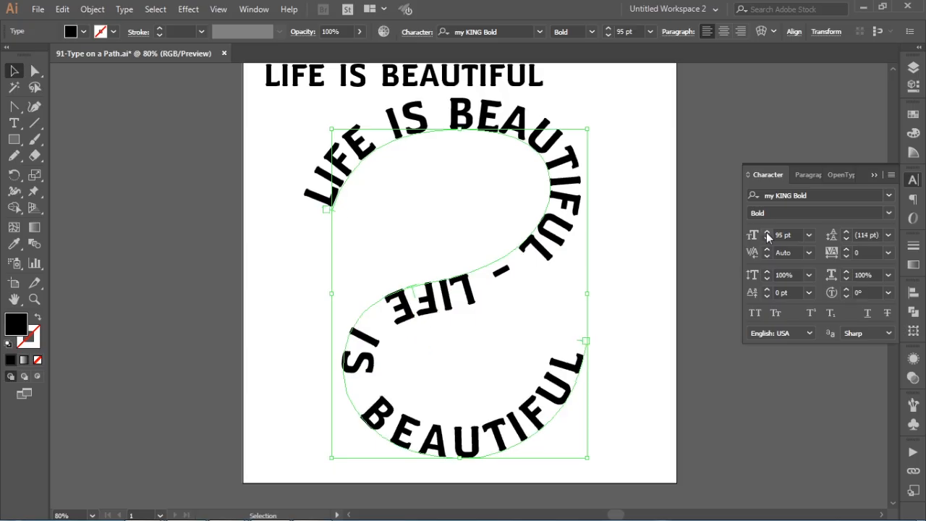
{"action": "left_click_drag", "start_coordinate": [655, 151], "coordinate": [227, 172]}
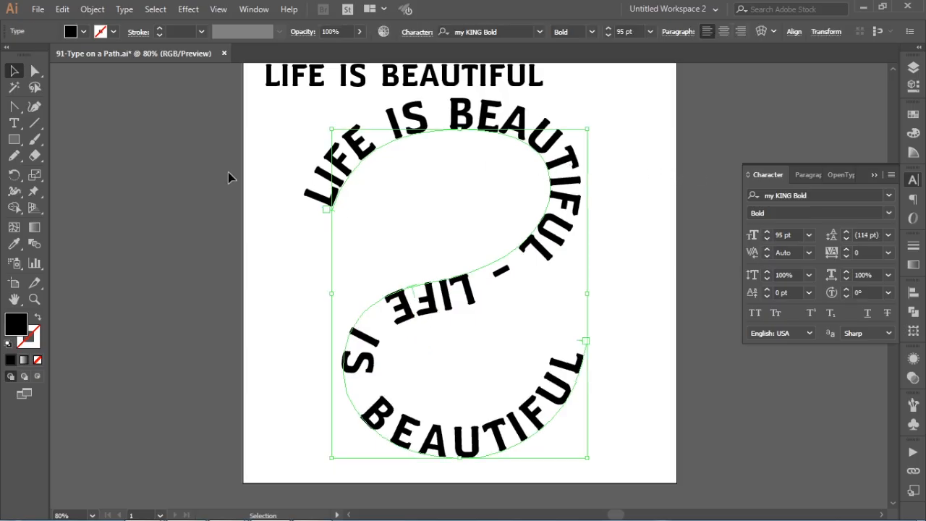
- Open the Type on a Path Options for the S-curve text, enable the preview and set the effect to Skew
{"action": "left_click", "coordinate": [123, 10]}
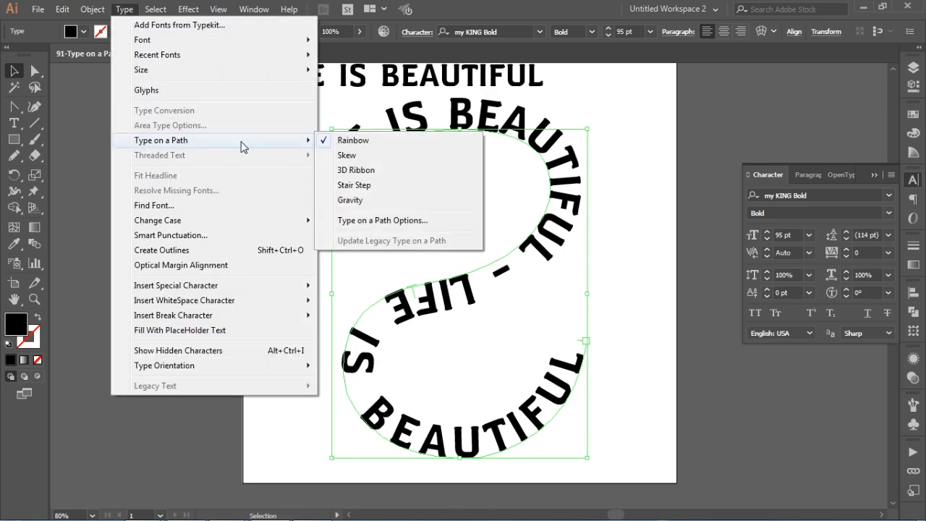
{"action": "mouse_move", "coordinate": [278, 144]}
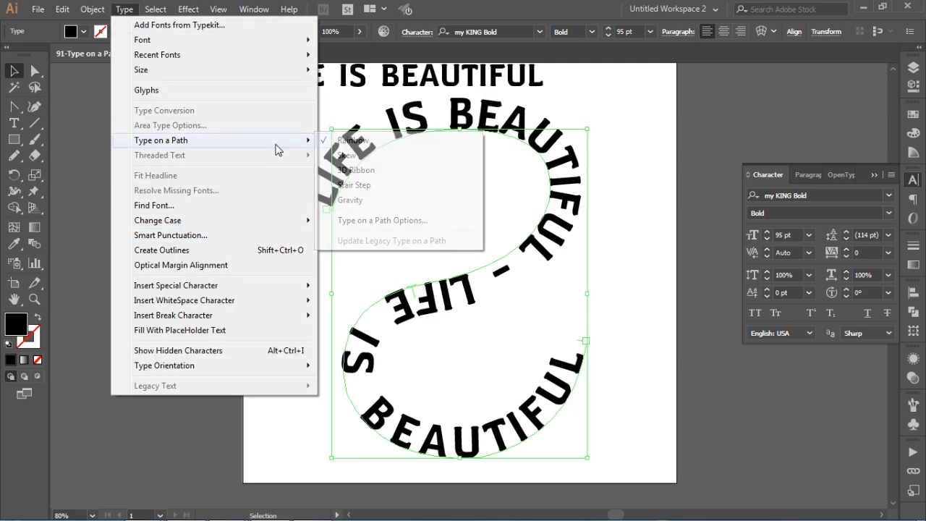
{"action": "left_click", "coordinate": [410, 228]}
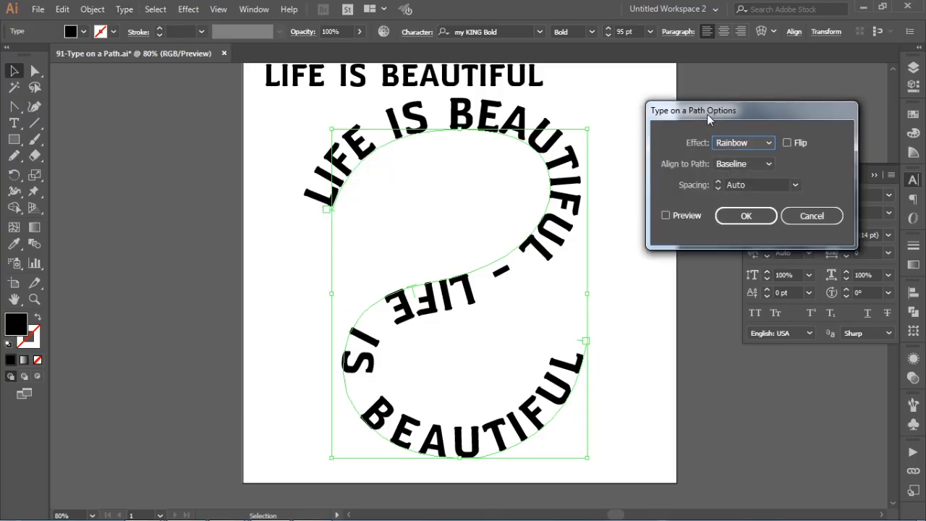
{"action": "left_click", "coordinate": [683, 214]}
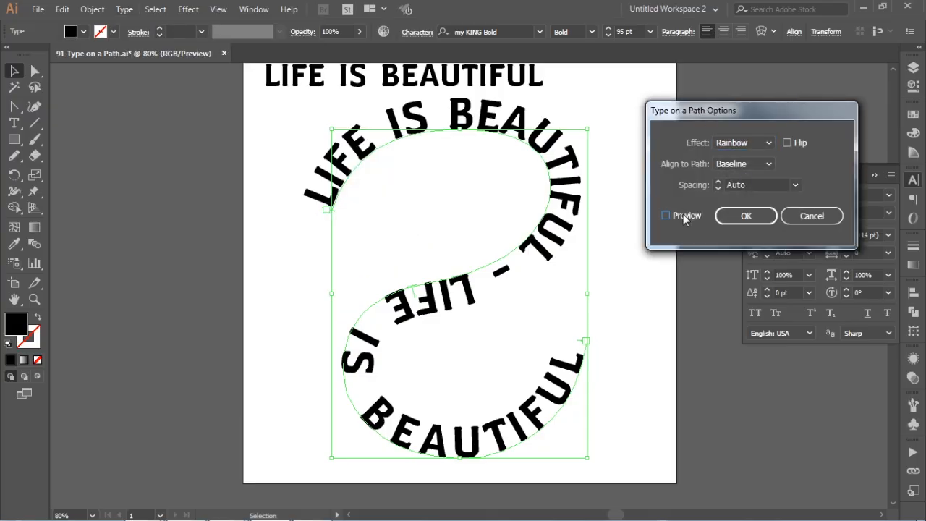
{"action": "left_click", "coordinate": [751, 143]}
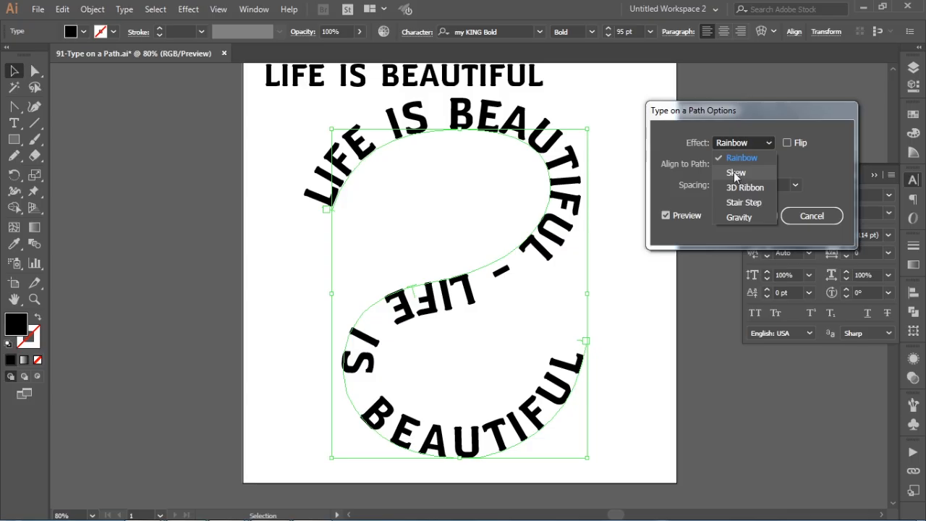
{"action": "left_click", "coordinate": [734, 173]}
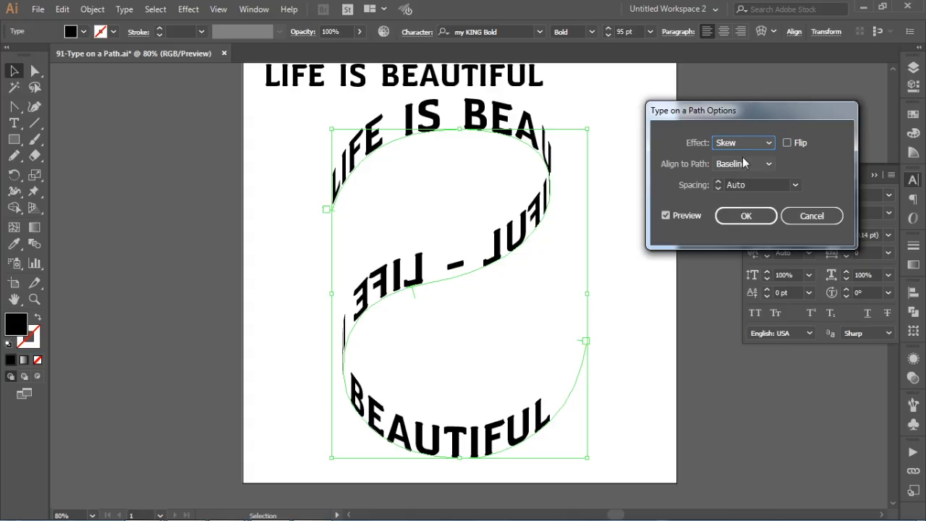
- Try aligning the S-curve text to the path by Center and return the alignment to Baseline
{"action": "left_click", "coordinate": [743, 164]}
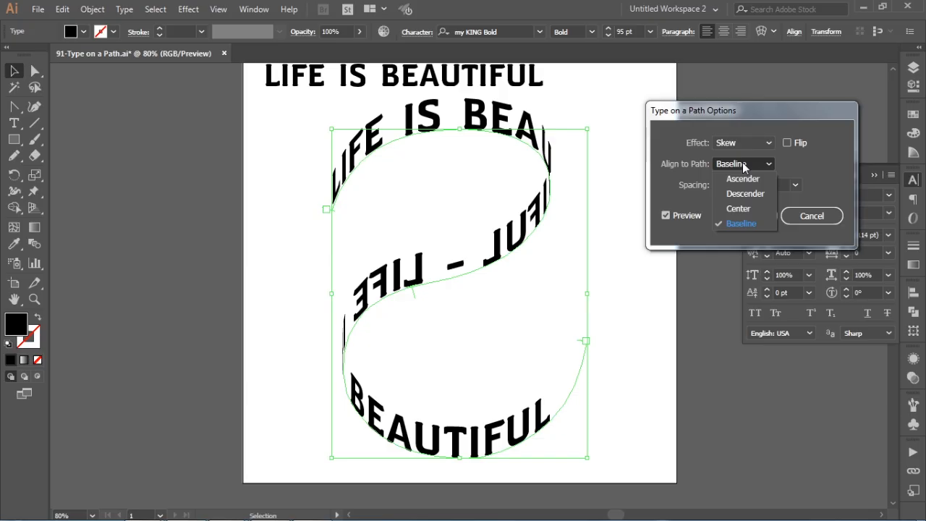
{"action": "left_click", "coordinate": [739, 209]}
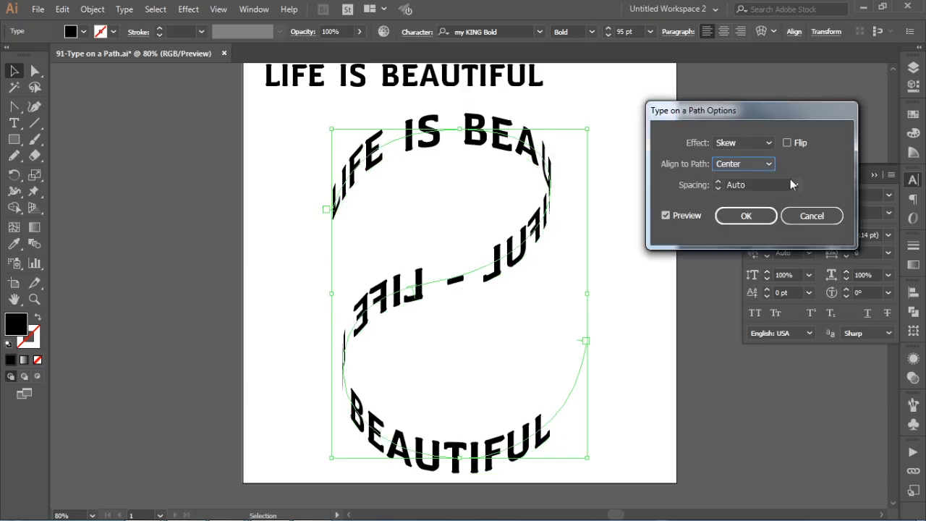
{"action": "left_click", "coordinate": [743, 167]}
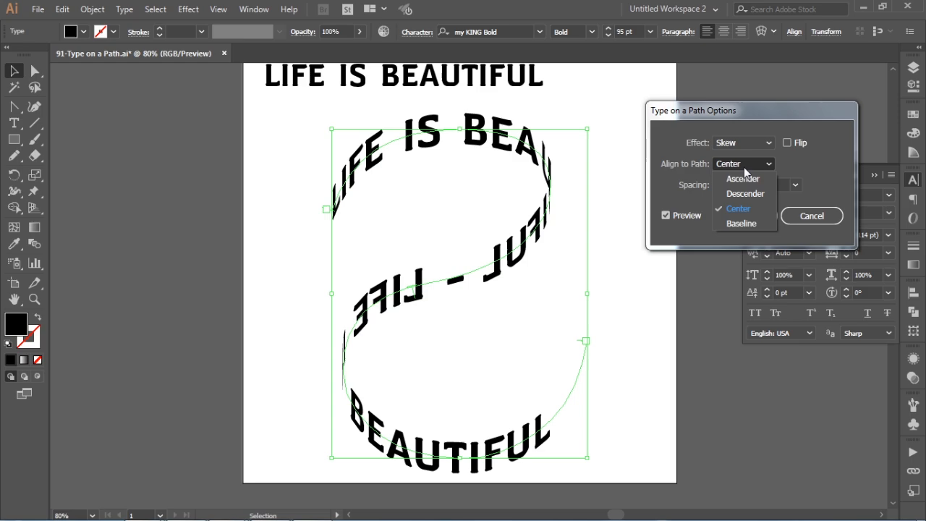
{"action": "left_click", "coordinate": [743, 221]}
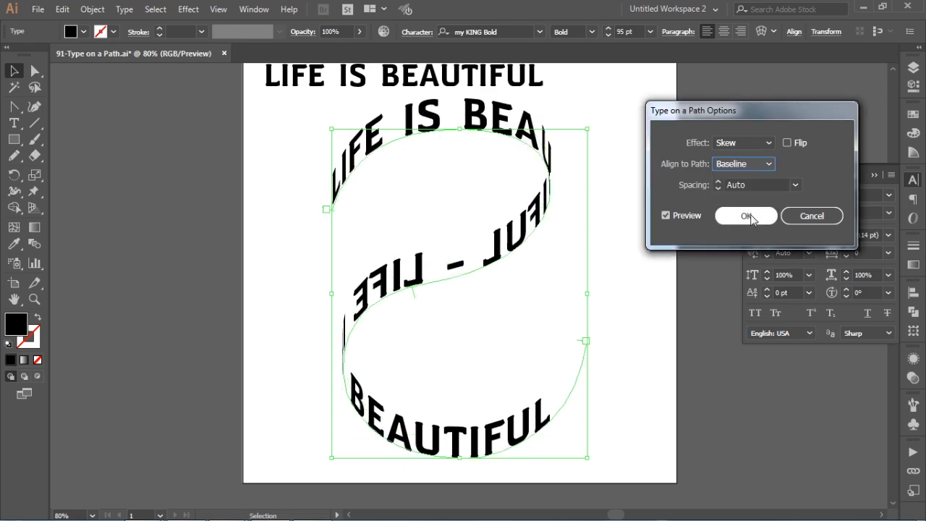
- Apply the type-on-a-path options to the S-curve text and deselect it
{"action": "left_click", "coordinate": [749, 216]}
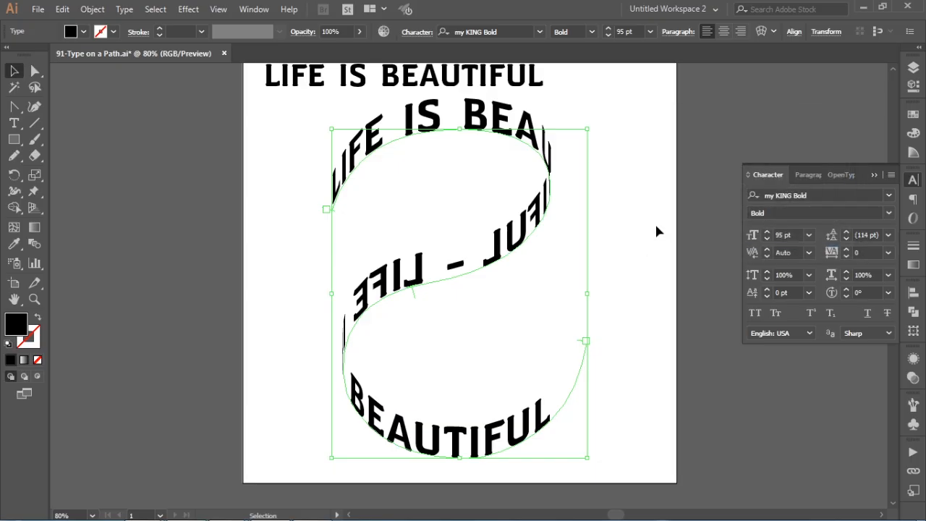
{"action": "left_click", "coordinate": [658, 218]}
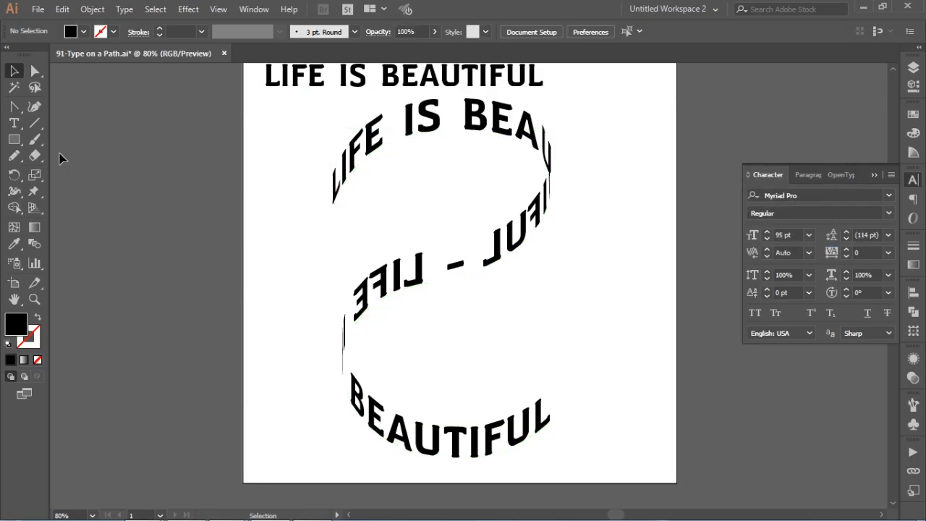